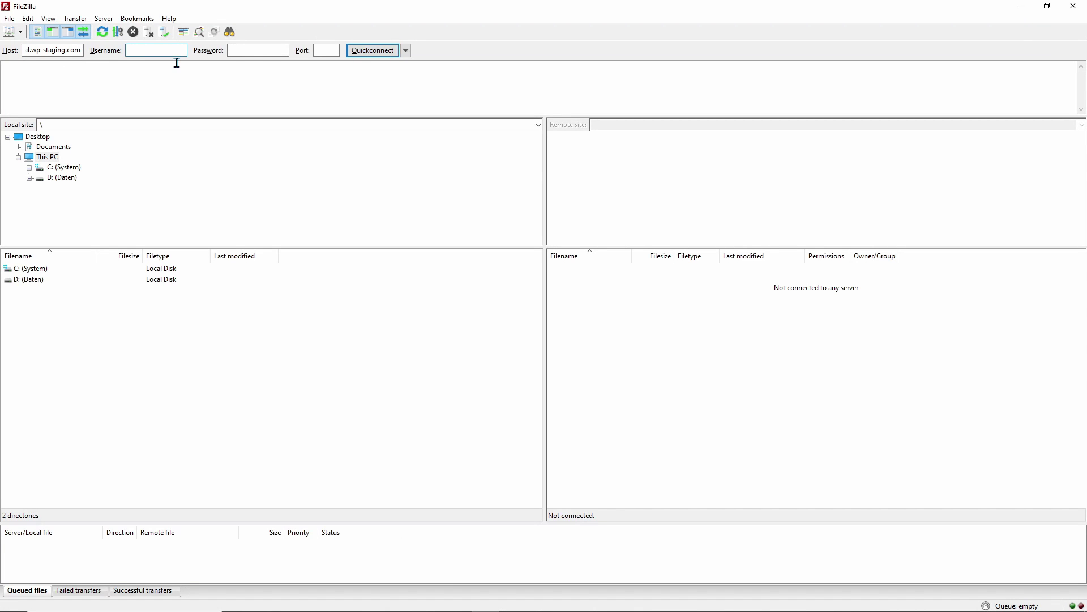
# Quickconnect to the staging server over SFTP as root, with the pasted password, on port 22
pyautogui.write('root')
pyautogui.press('Tab')
pyautogui.hotkey('ctrl', 'v')
pyautogui.press('Tab')
pyautogui.write('22')
pyautogui.click(357, 55)
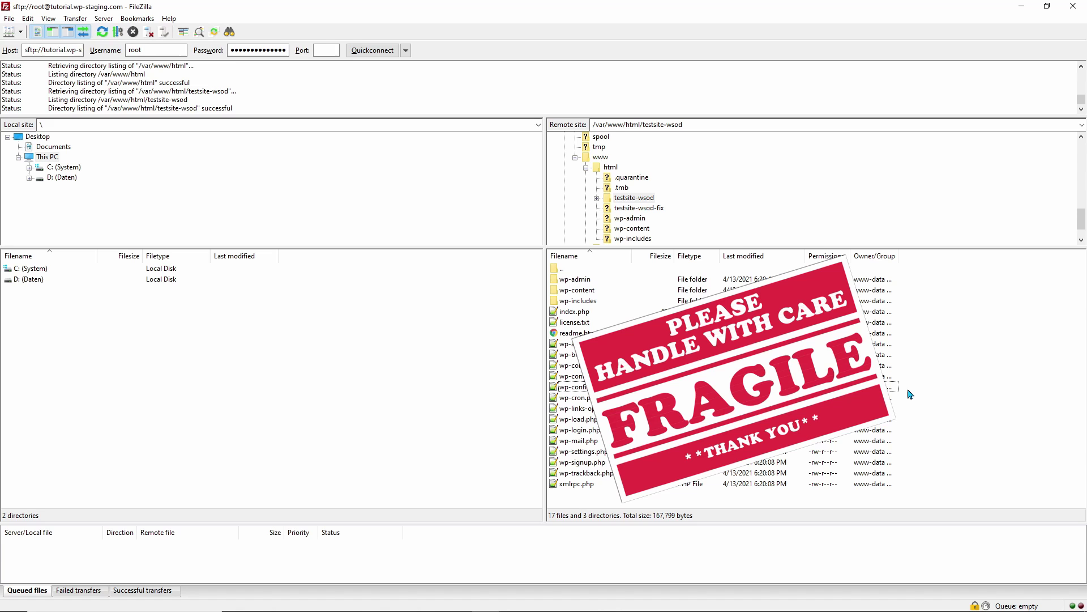
# Open the server's wp-config.php in Notepad++ with View/Edit
pyautogui.rightClick(877, 389)
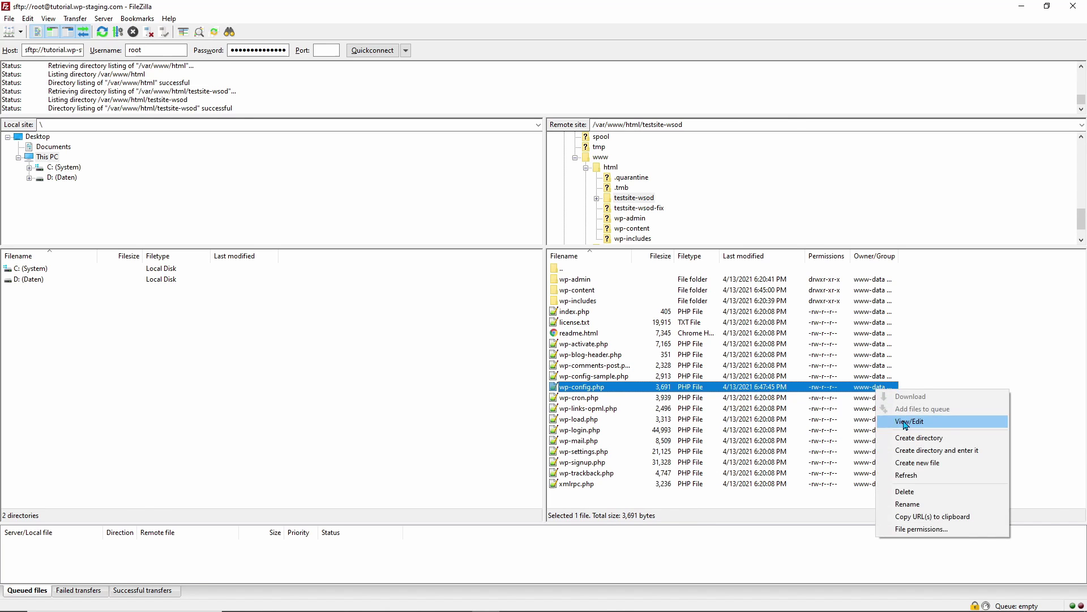
pyautogui.click(905, 423)
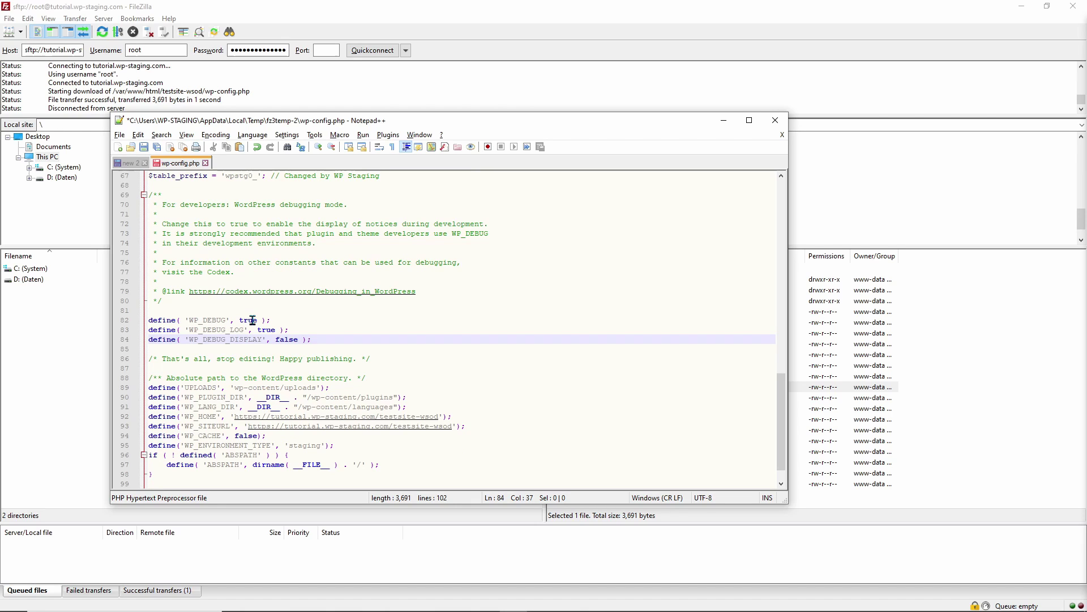
# Save wp-config.php and reload the site to reveal the woocommerce.php parse error
pyautogui.click(145, 147)
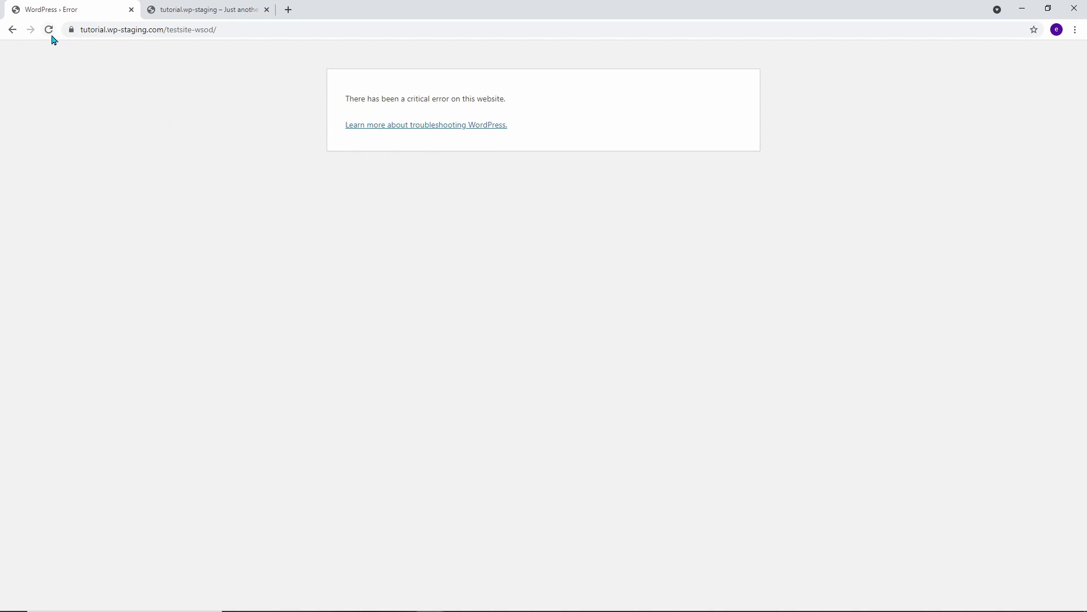
pyautogui.click(50, 31)
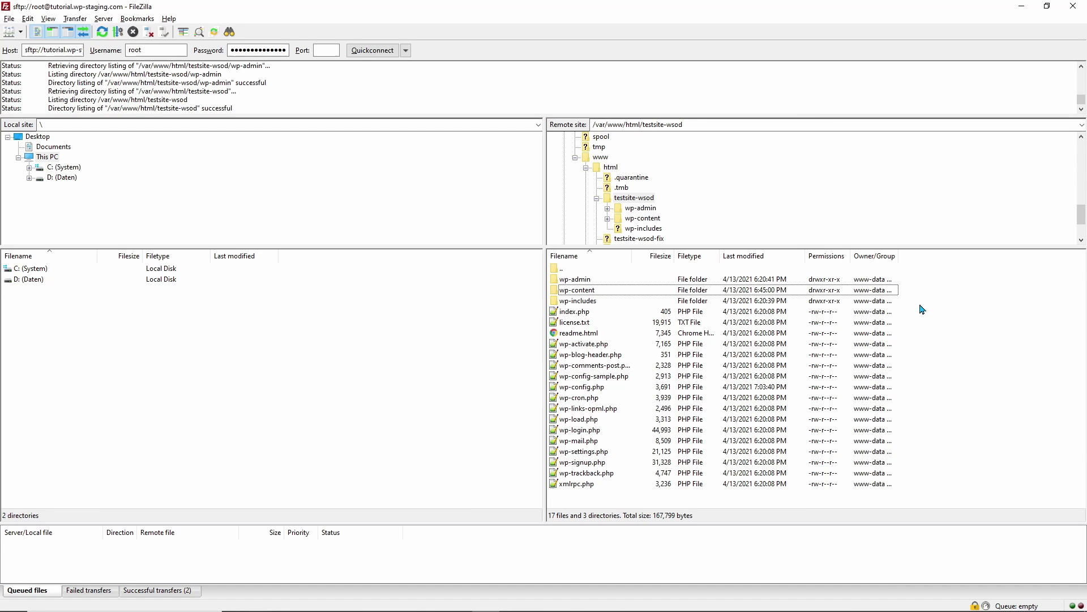
pyautogui.doubleClick(644, 292)
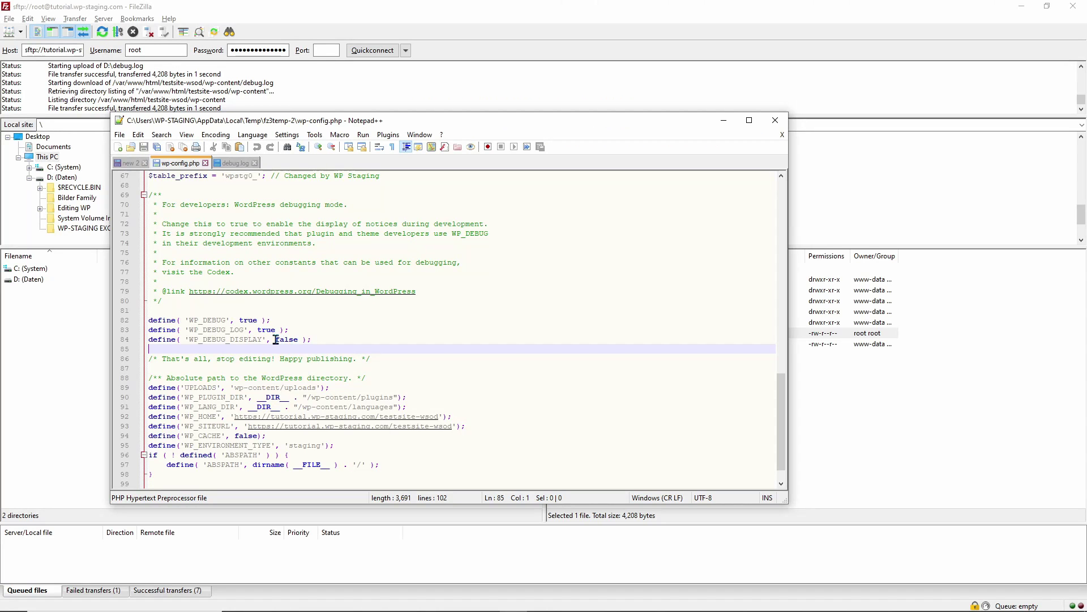
# Set the line-84 WP_DEBUG_DISPLAY value to false and save wp-config.php to the server
pyautogui.moveTo(276, 340); pyautogui.dragTo(297, 340)
pyautogui.write('true')
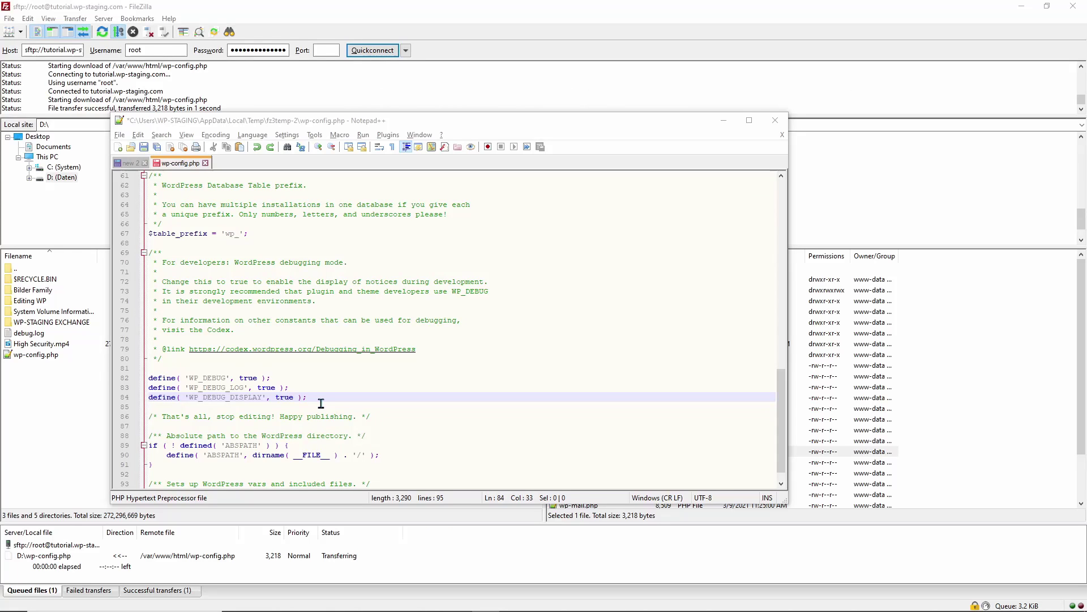
pyautogui.write('true')
pyautogui.press('BackSpace')
pyautogui.press('BackSpace')
pyautogui.press('BackSpace')
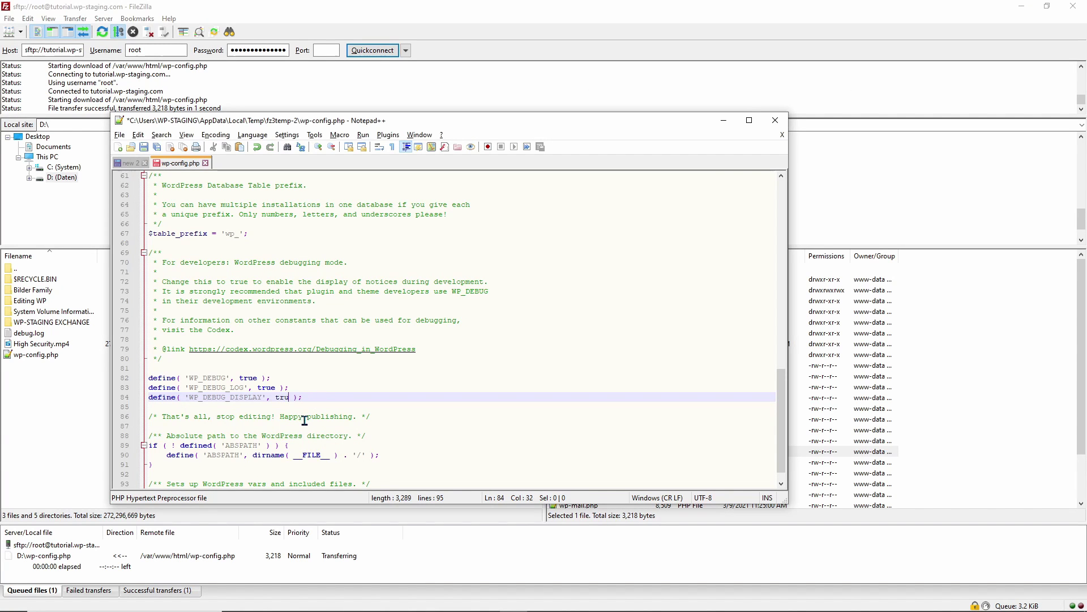
pyautogui.write('false')
pyautogui.hotkey('ctrl', 's')
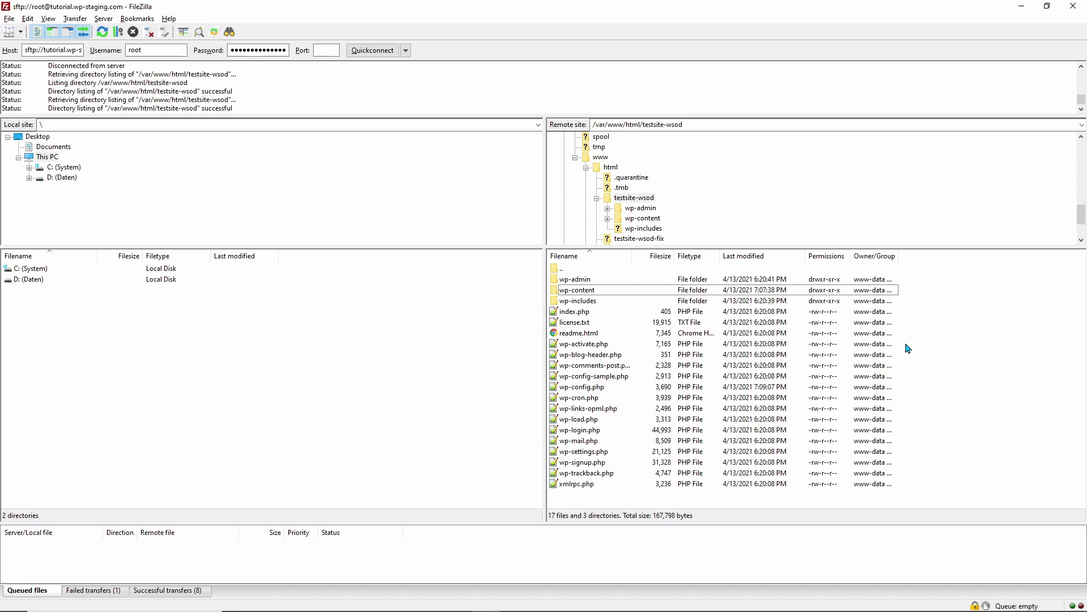
# Rename wp-content/plugins/woocommerce to woocommerce_disabled
pyautogui.doubleClick(669, 291)
pyautogui.doubleClick(666, 291)
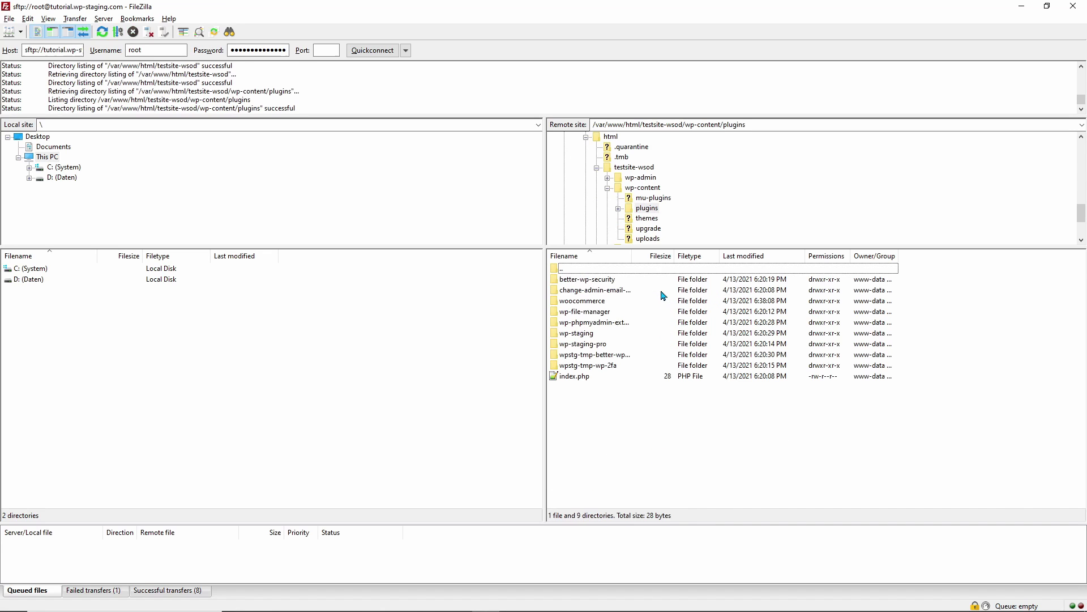
pyautogui.rightClick(617, 302)
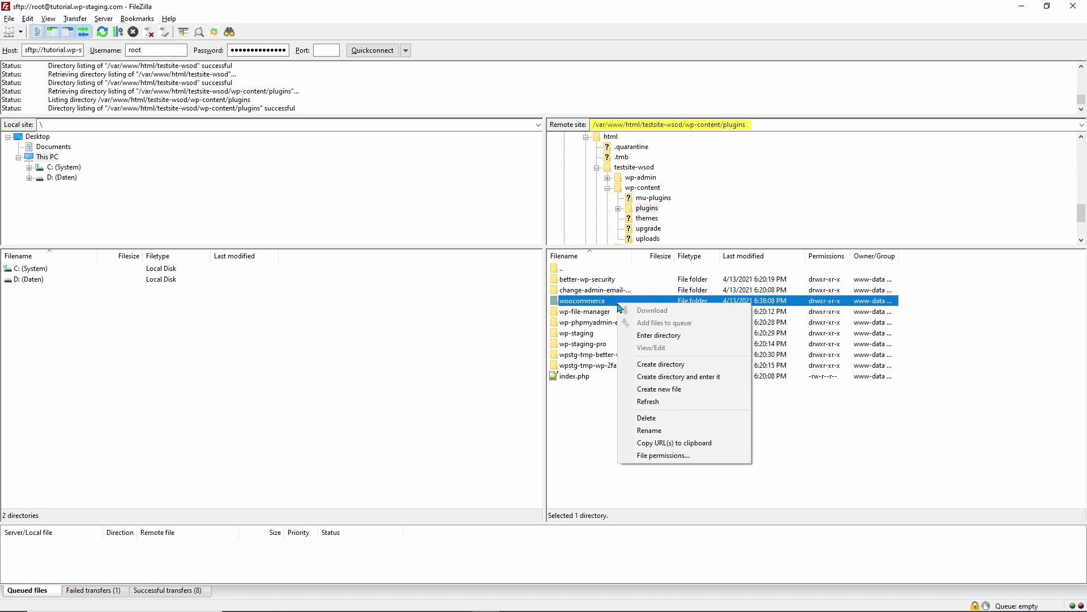
pyautogui.click(681, 434)
pyautogui.write('woocommerce_disabled')
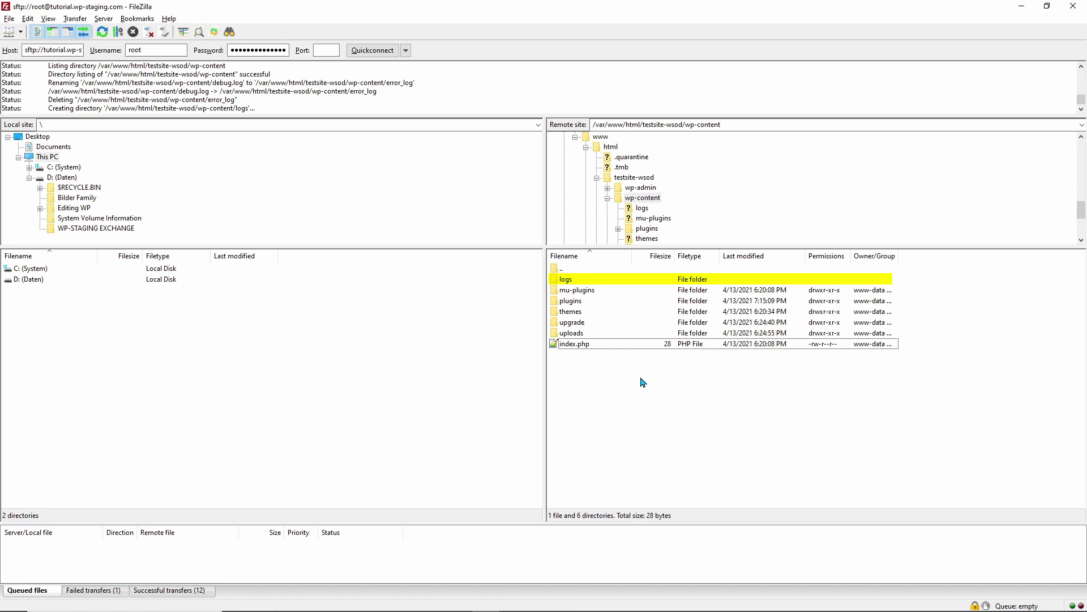
pyautogui.click(72, 107)
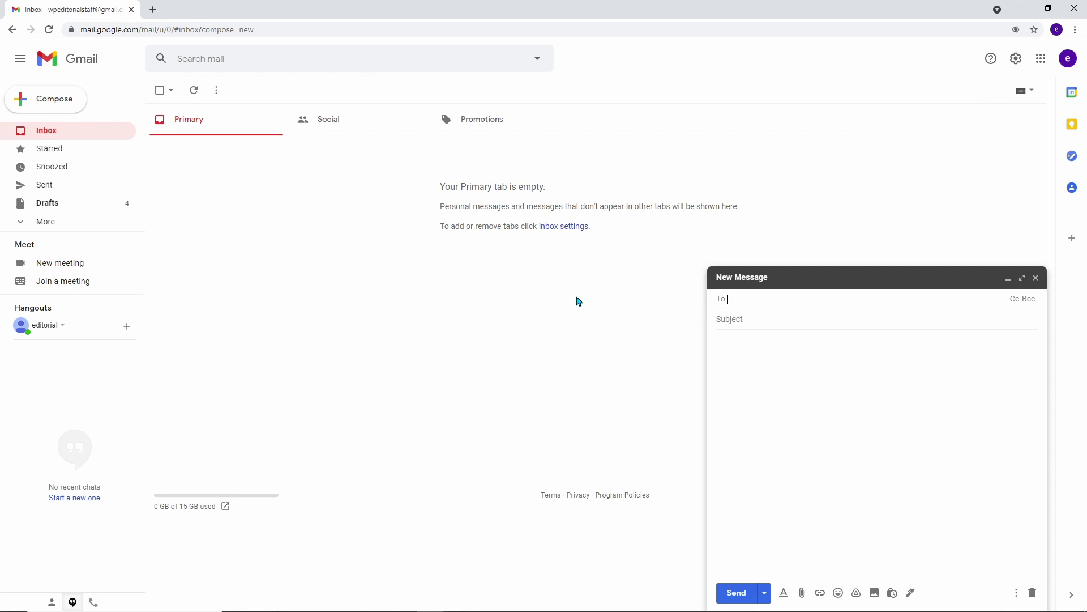
pyautogui.click(725, 343)
pyautogui.write('Hey team hosting provider,  where do you store the error logs / debug.log files of my WordPress website?  With best regards Lennard')
pyautogui.click(735, 298)
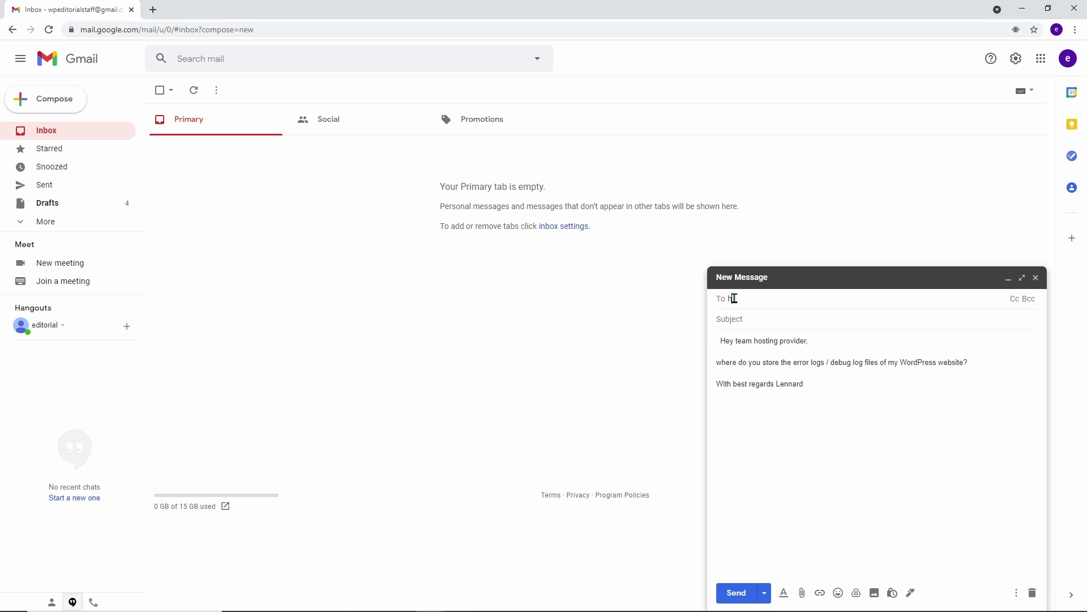
pyautogui.press('Return')
pyautogui.press('Tab')
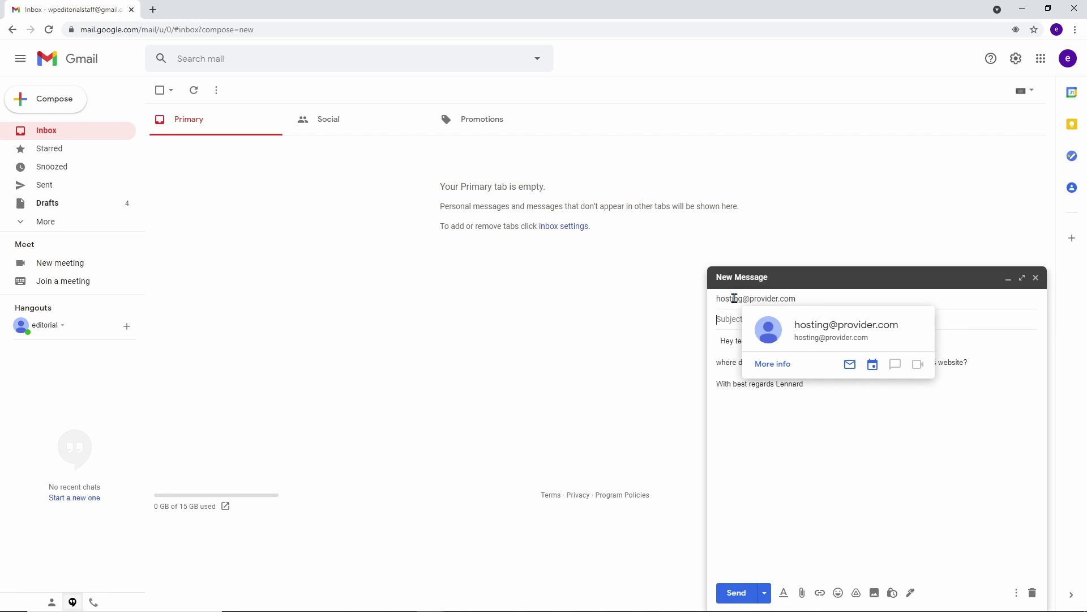
pyautogui.write('Error Logs')
pyautogui.click(754, 432)
pyautogui.click(741, 593)
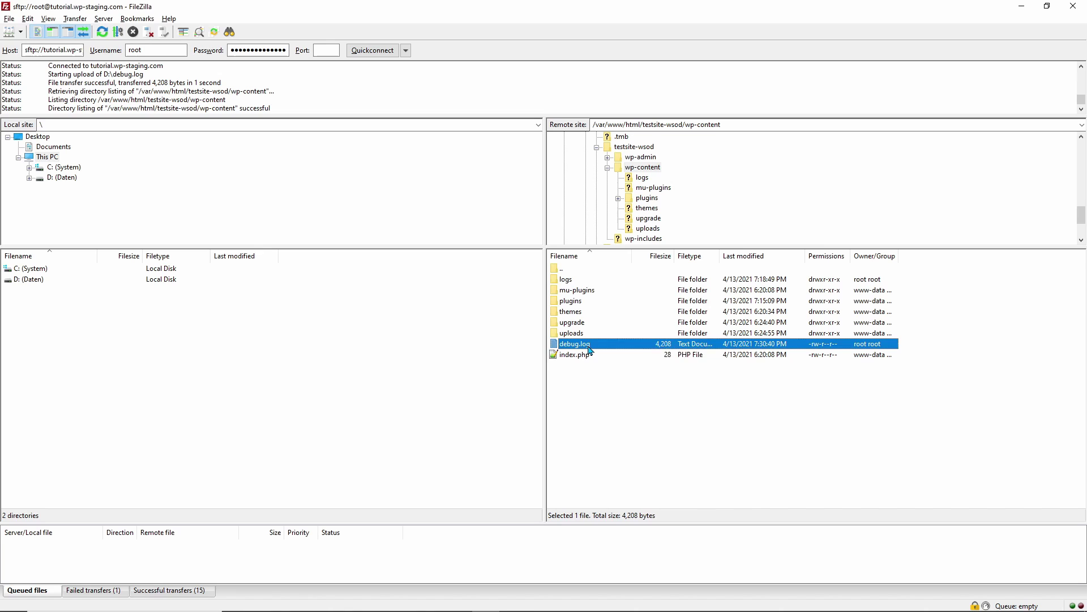
# Delete debug.log from the server's wp-content folder
pyautogui.rightClick(590, 349)
pyautogui.click(648, 450)
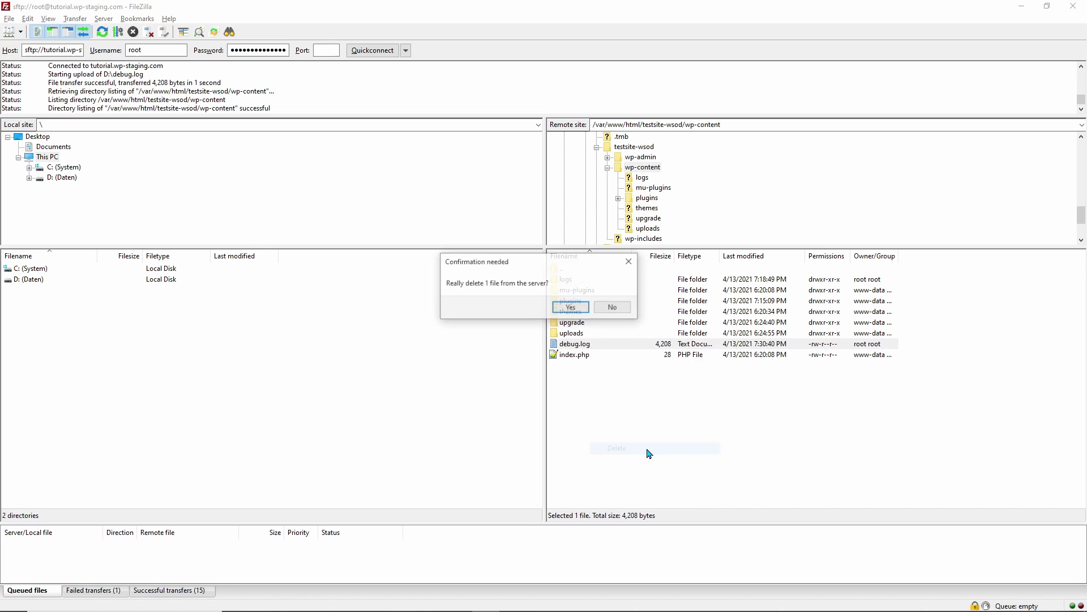
pyautogui.click(580, 310)
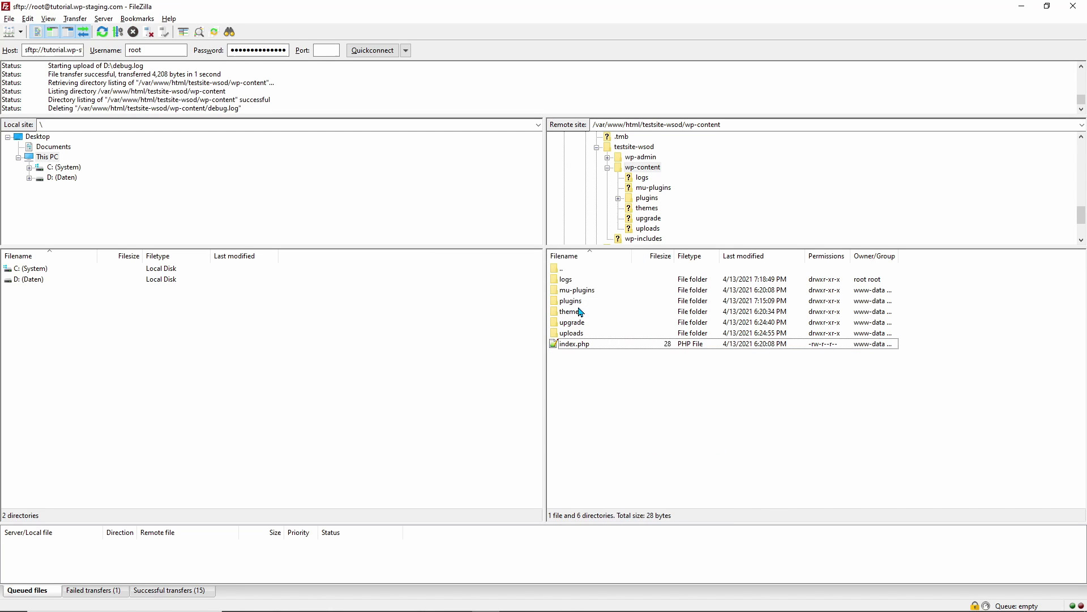
# Reopen a fresh copy of testsite-wsod's wp-config.php, discarding the old local file
pyautogui.click(626, 148)
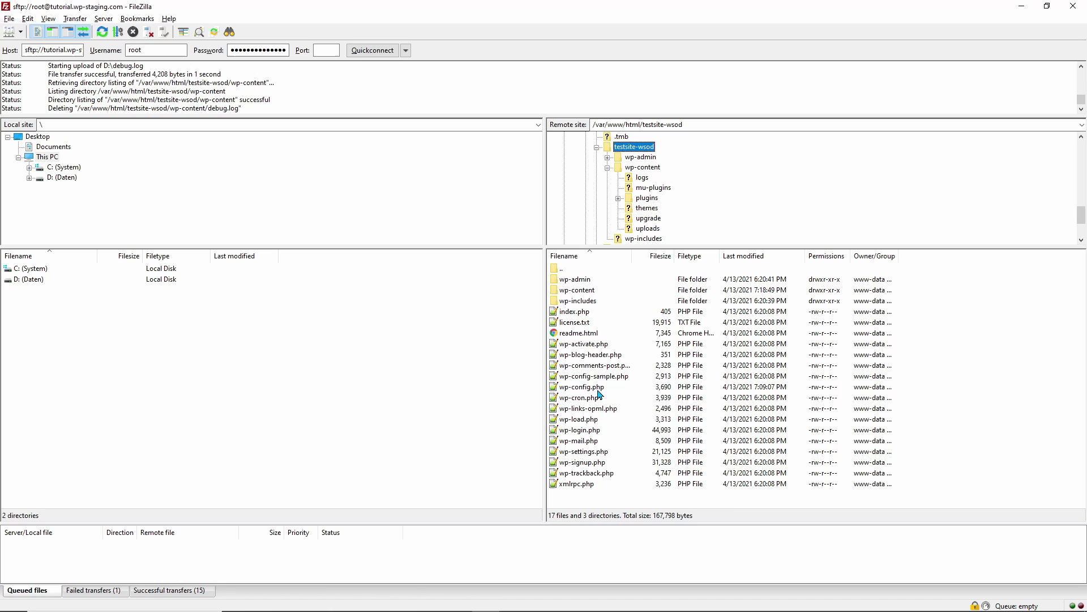
pyautogui.rightClick(598, 390)
pyautogui.click(630, 420)
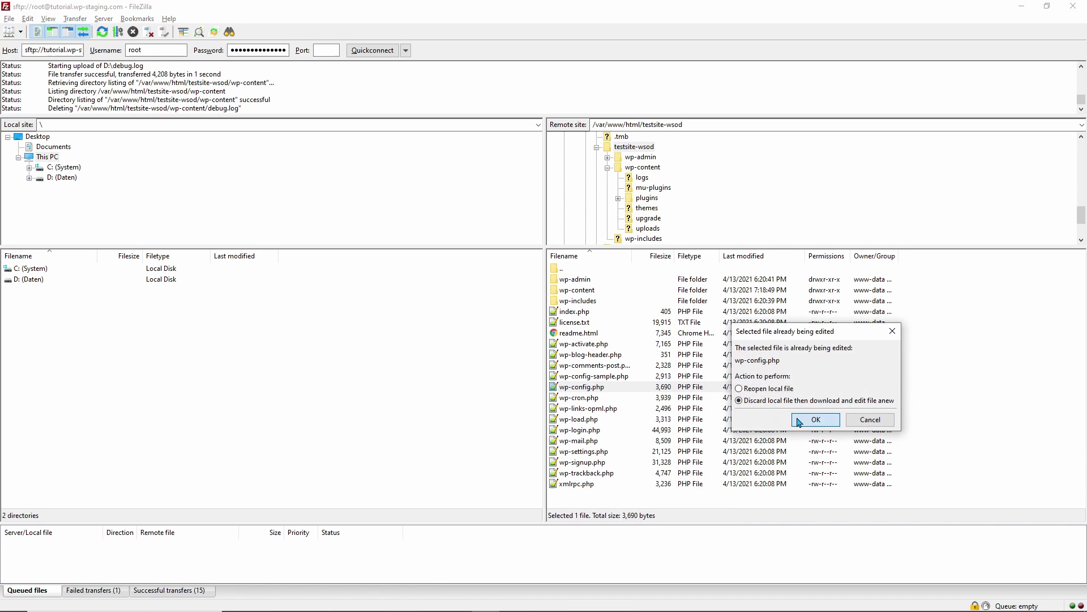
pyautogui.click(816, 420)
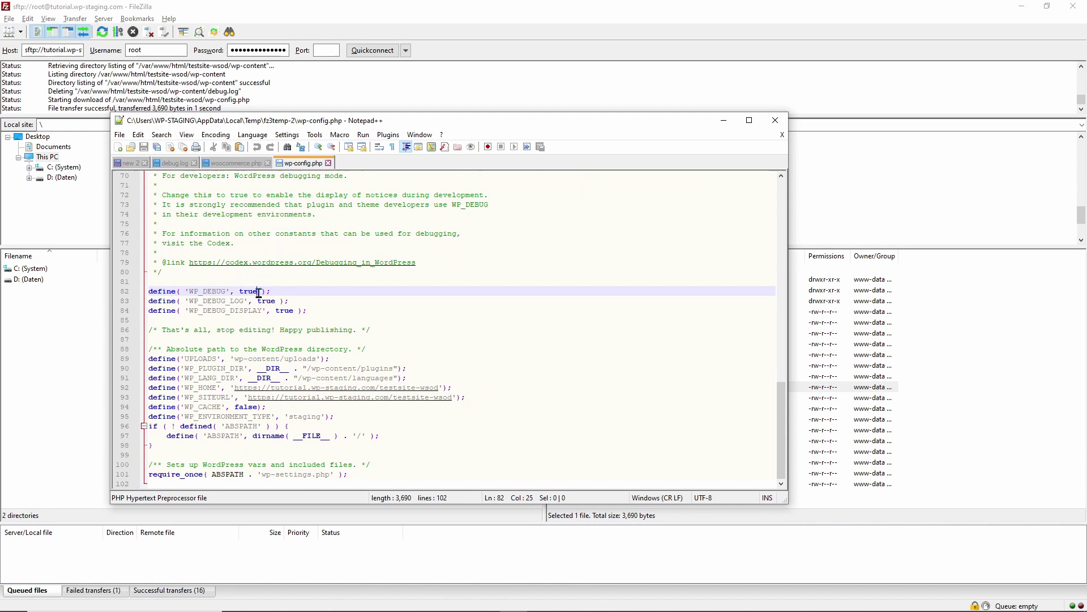
# Change WP_DEBUG on line 82 from true to false and save wp-config.php
pyautogui.click(258, 292)
pyautogui.press('BackSpace')
pyautogui.press('BackSpace')
pyautogui.press('BackSpace')
pyautogui.press('BackSpace')
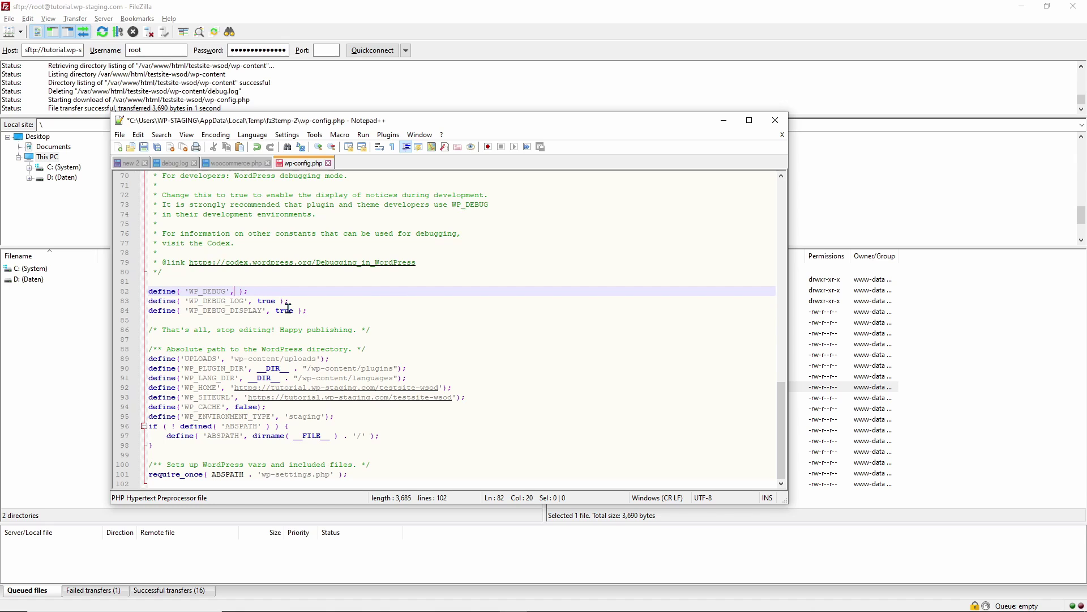
pyautogui.write('false')
pyautogui.press('Escape')
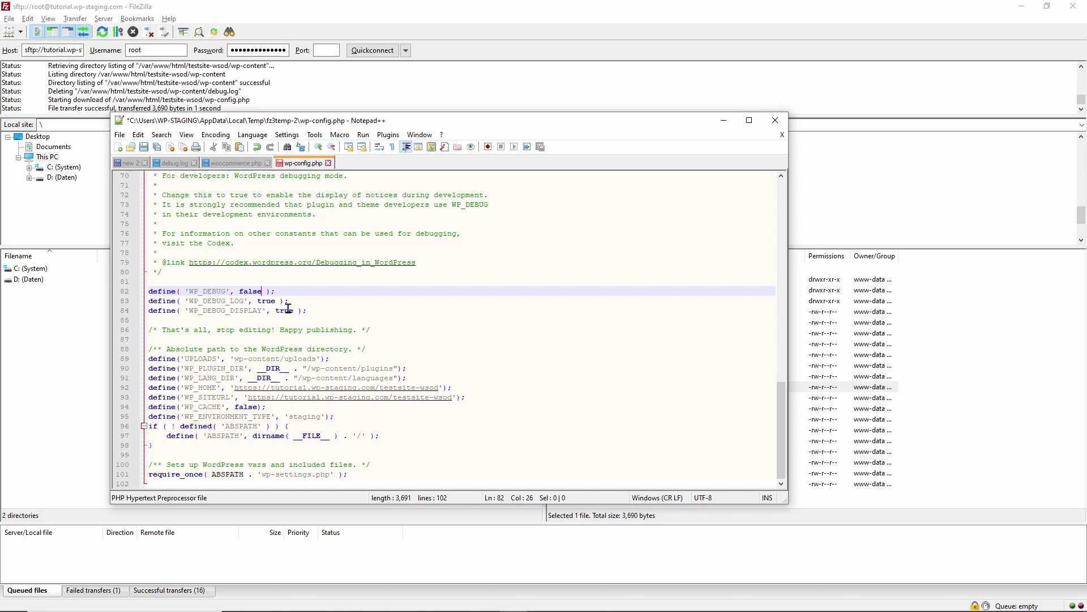
pyautogui.hotkey('ctrl', 's')
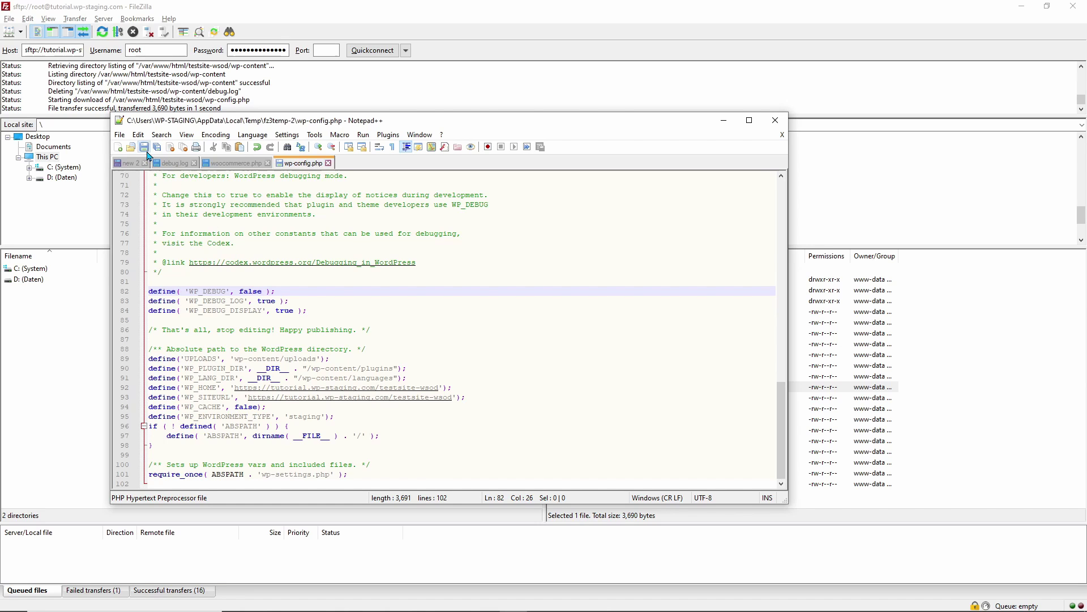